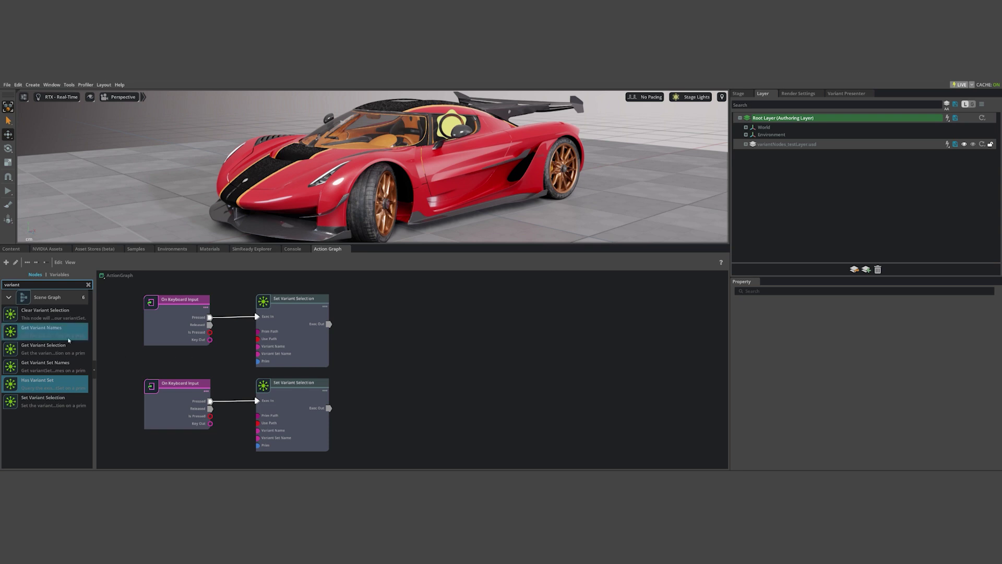
Add a Clear Variant Selection node to the Action Graph, placed right of the keyboard nodes.
left_click_drag(44, 313, 466, 333)
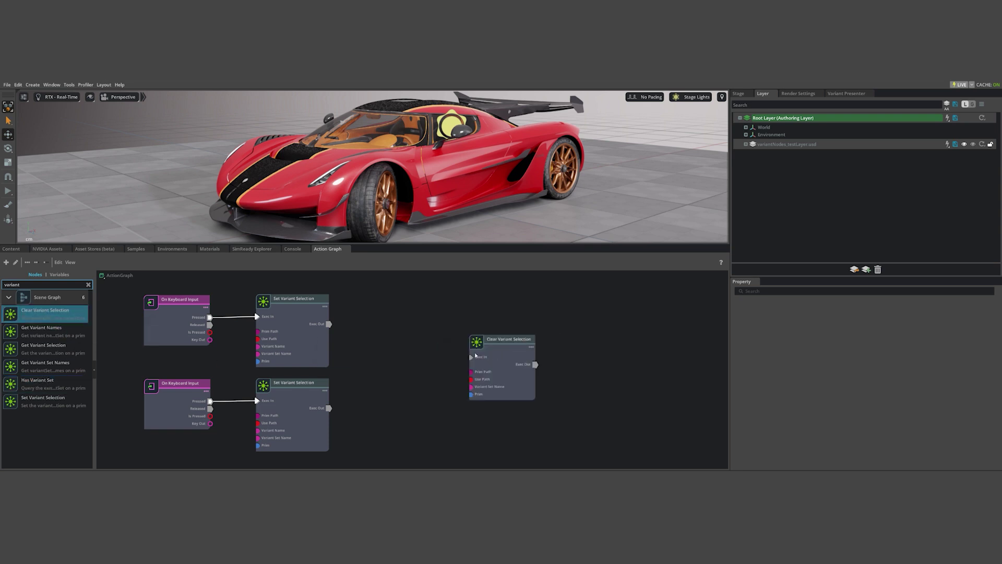
left_click_drag(491, 373, 545, 353)
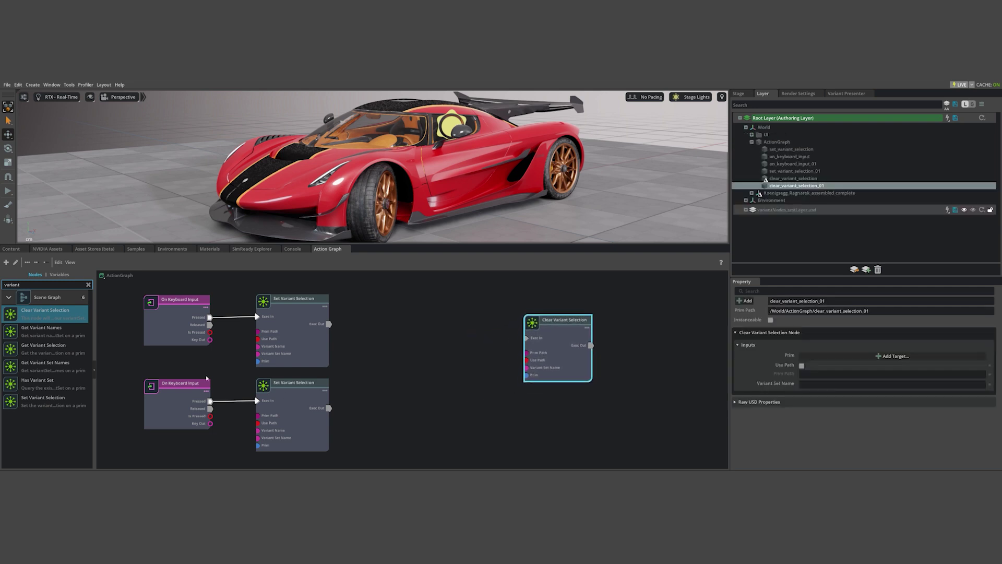
left_click(188, 318)
Duplicate the On Keyboard Input node and set the copy's Key In to M.
key("ctrl+d")
left_click_drag(203, 341, 448, 341)
left_click(824, 357)
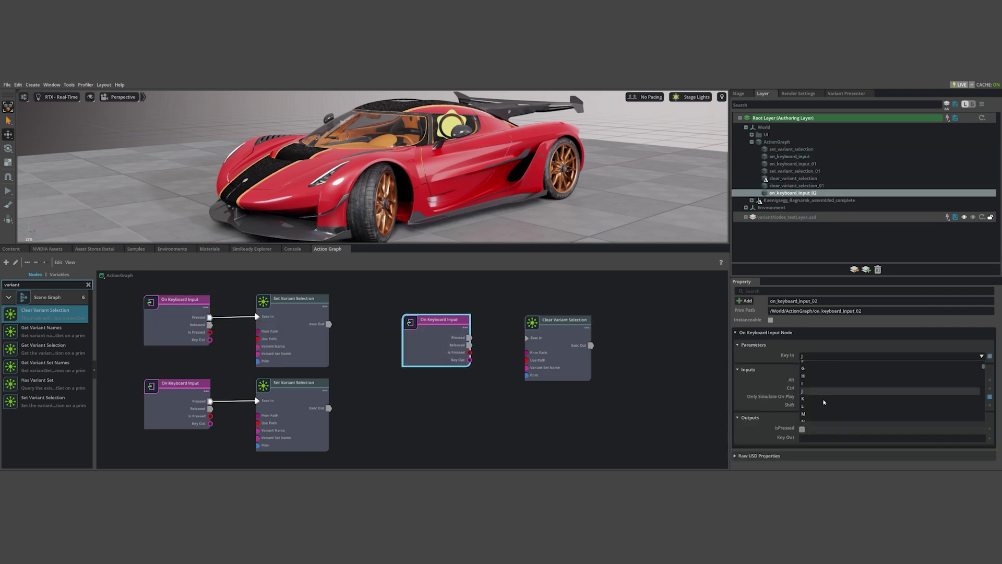
scroll(824, 402, "down", 2)
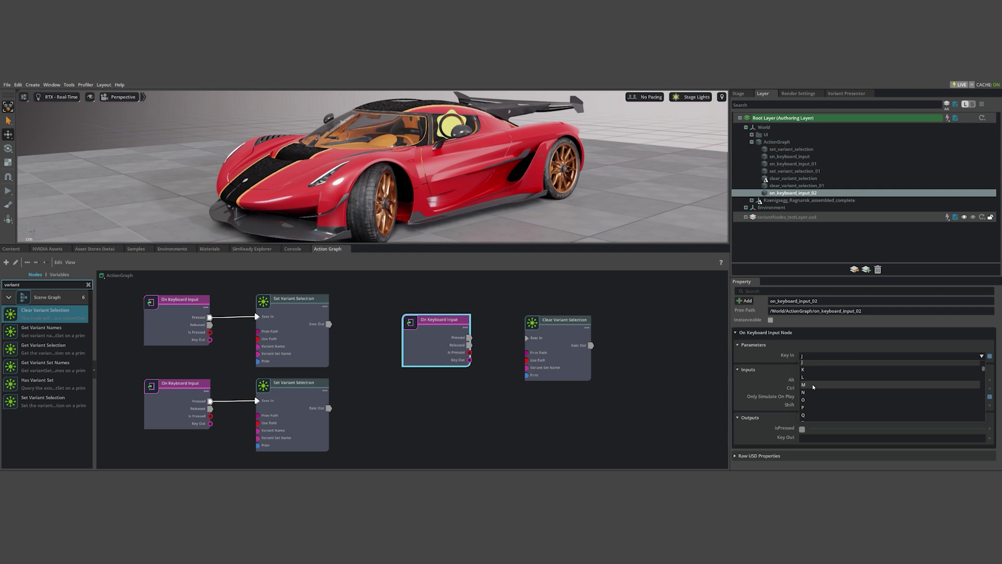
left_click(813, 384)
Wire the M node's Pressed output into Clear Variant Selection's Exec In.
left_click_drag(454, 329, 437, 326)
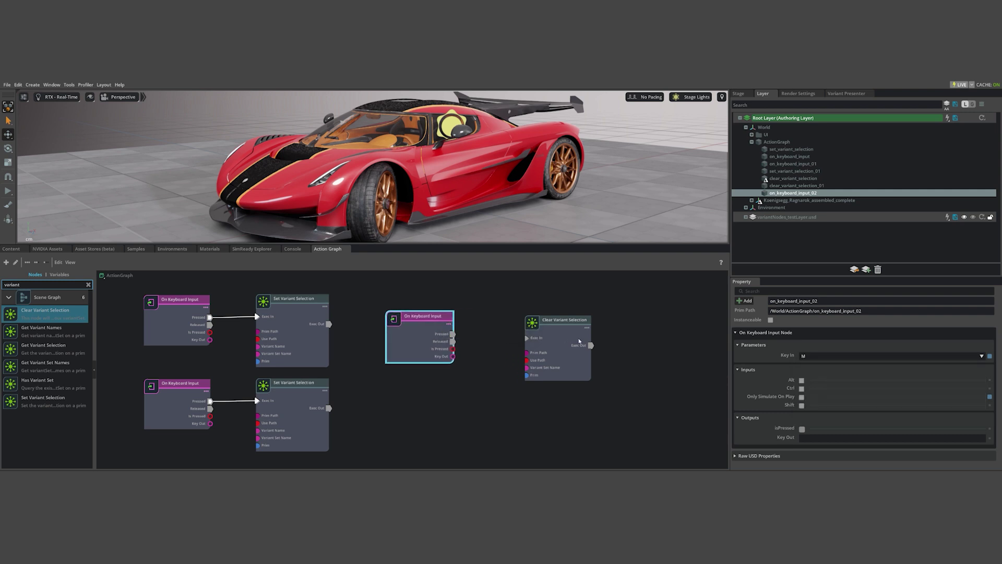
left_click_drag(558, 334, 551, 334)
left_click_drag(453, 335, 521, 338)
left_click(541, 333)
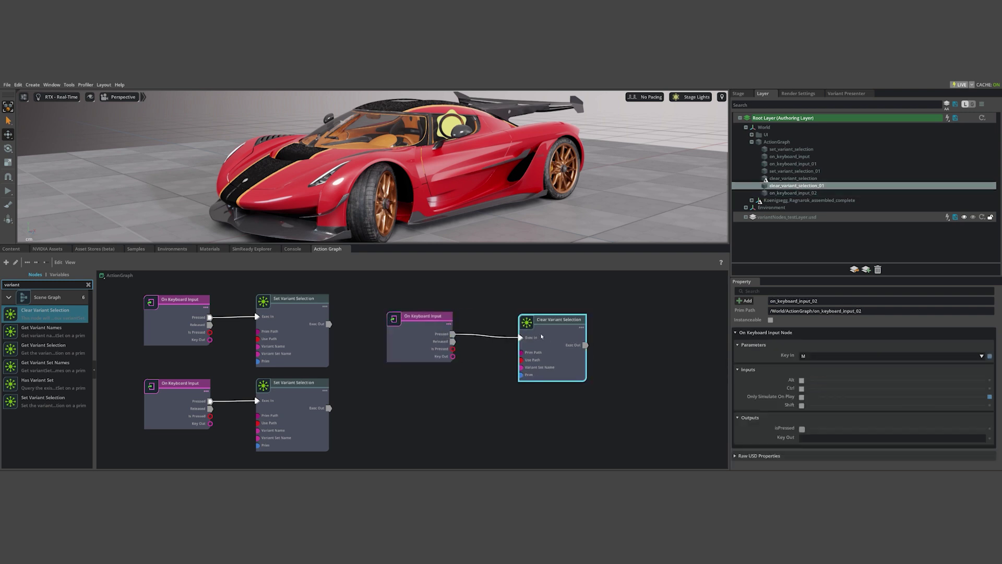
Set the Clear Variant Selection node's target prim to the carpaint_metallic_02 material.
left_click(886, 357)
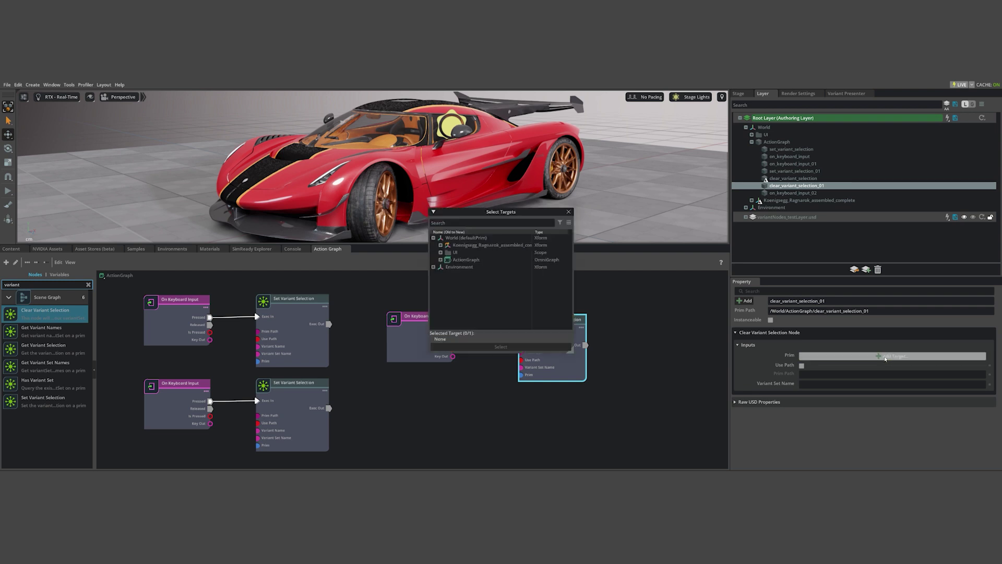
left_click(467, 222)
type("carpain")
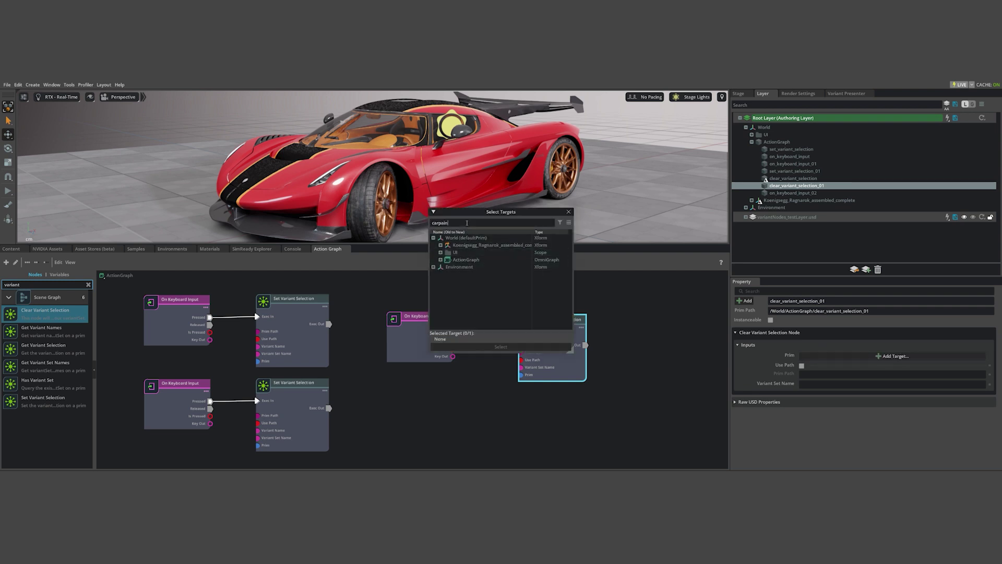
type("t_meta")
key("BackSpace")
key("BackSpace")
type("etallic_02")
left_click(485, 238)
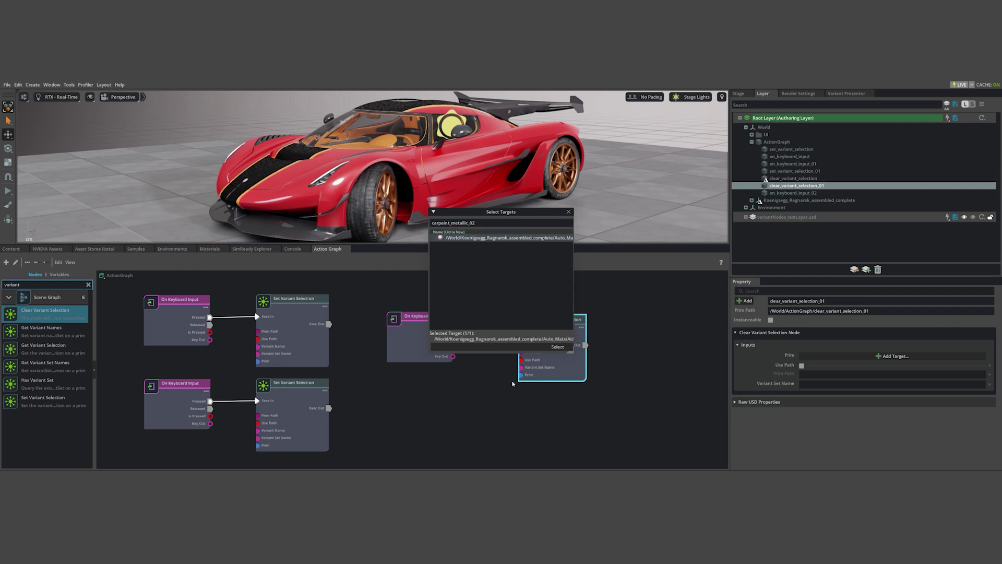
left_click(501, 347)
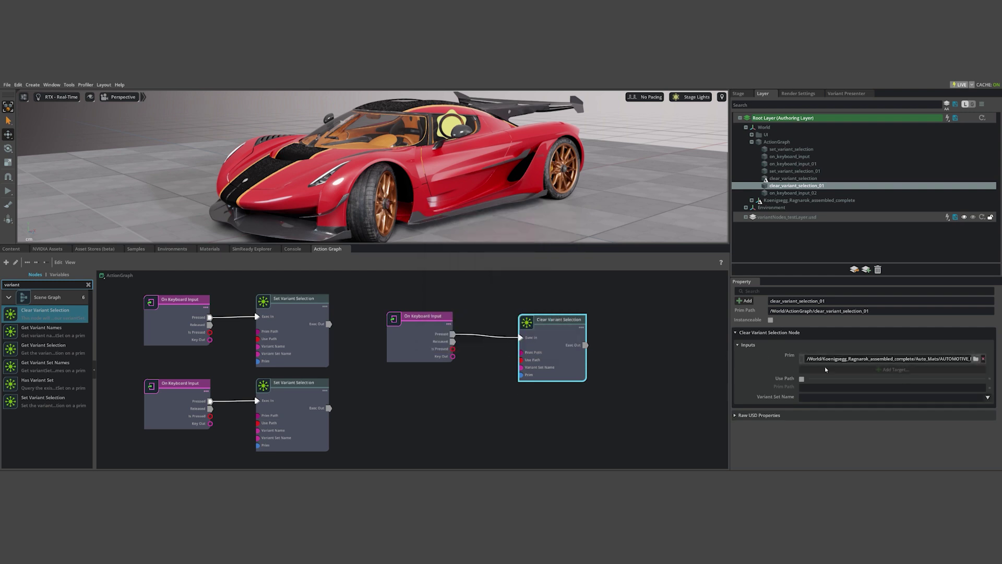
Set the node's Variant Set Name to Paint_Color via the Variant Presenter.
left_click(846, 94)
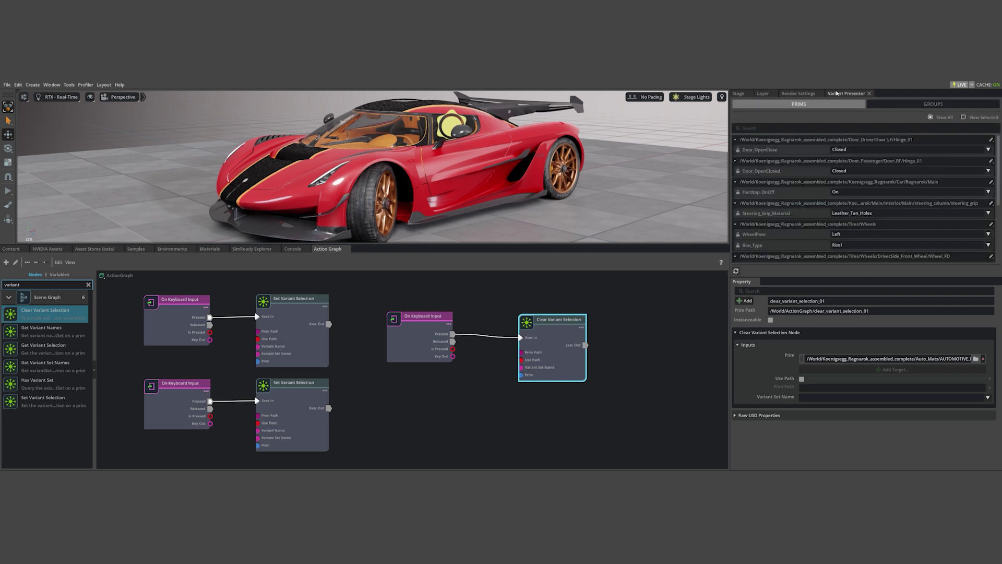
scroll(799, 169, "down", 1)
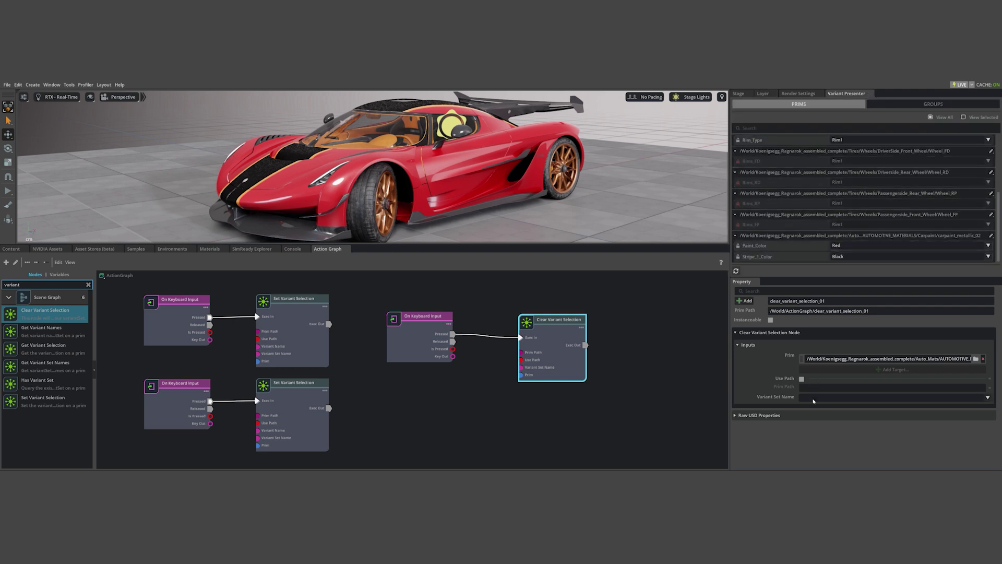
left_click(814, 399)
left_click(813, 415)
left_click(294, 313)
left_click(293, 412)
left_click(475, 409)
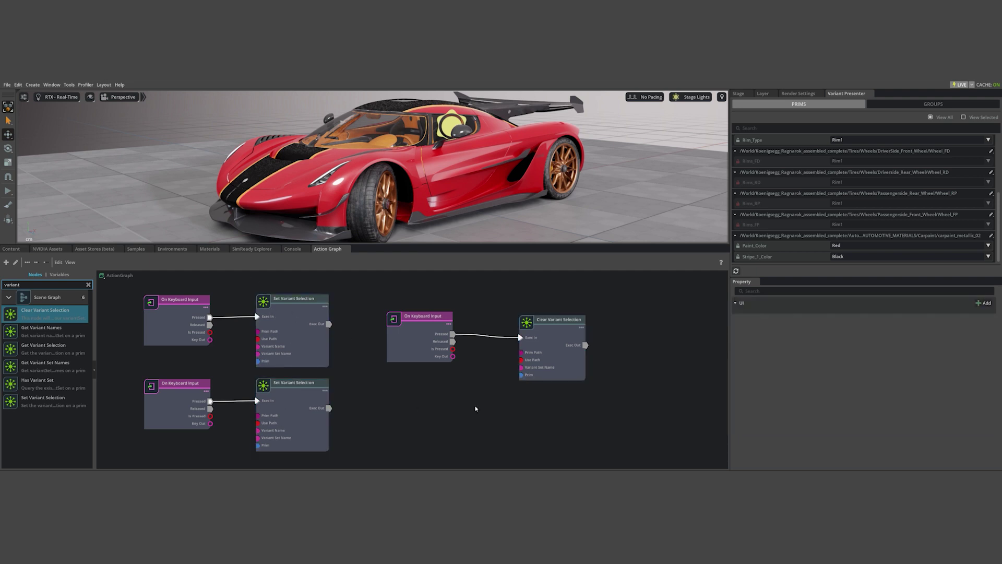
key("a")
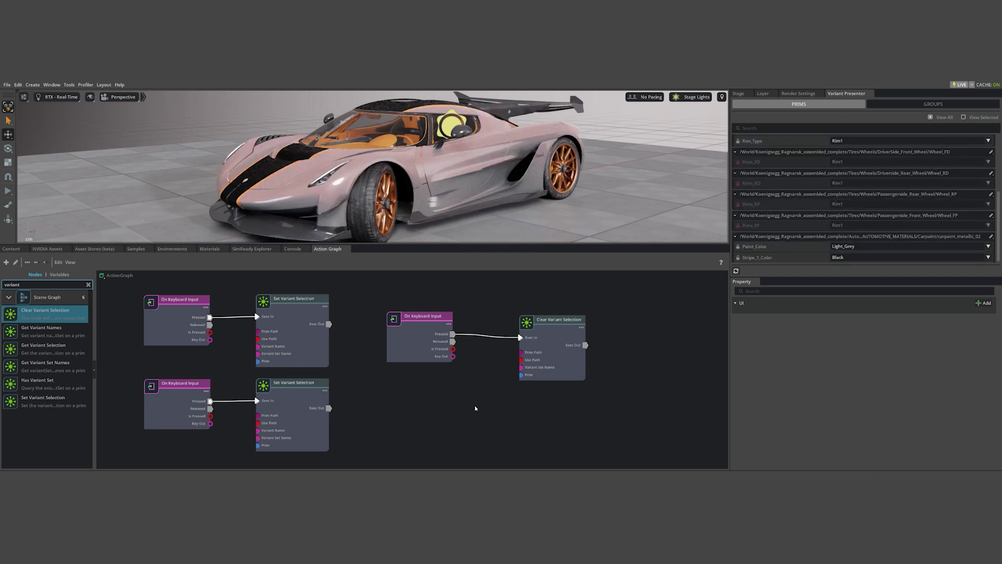
key("b")
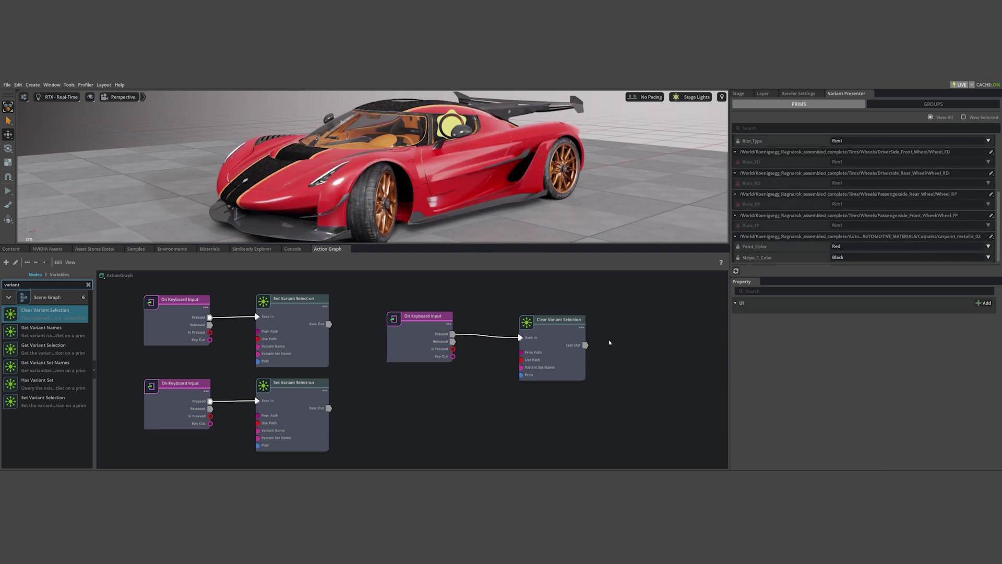
left_click_drag(555, 342, 531, 336)
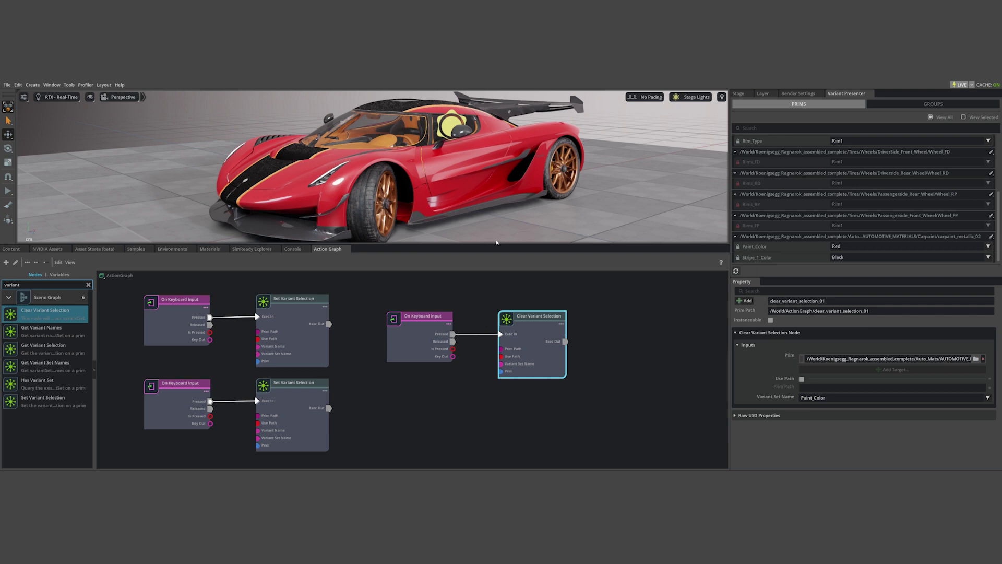
Make variantNodes_testLayer.usd the authoring layer.
left_click(762, 94)
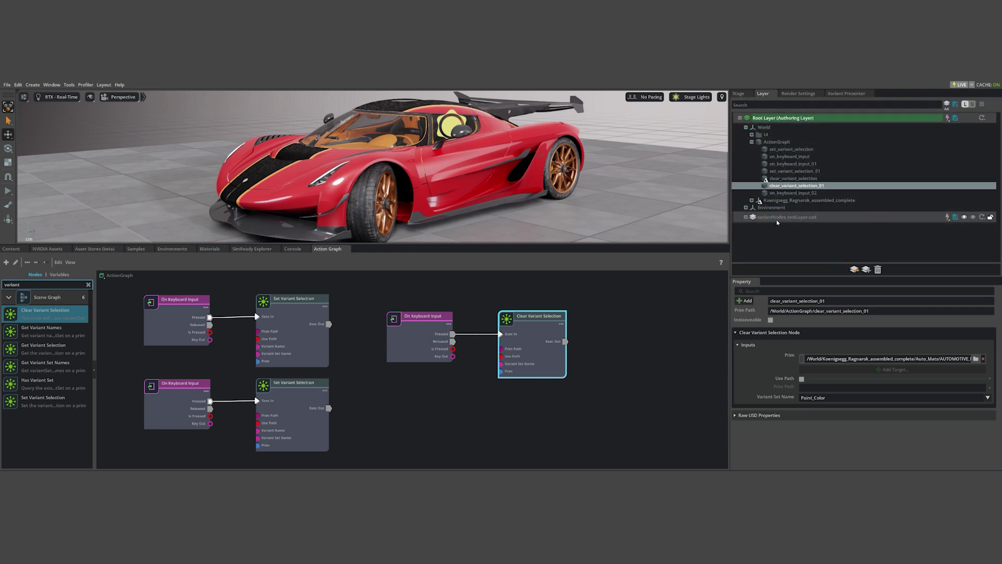
left_click(793, 219)
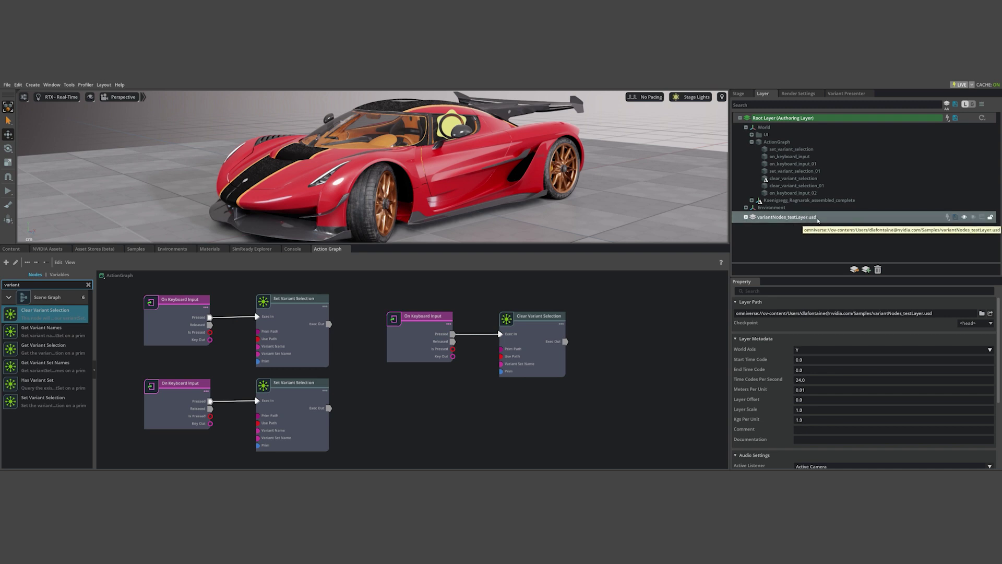
double_click(818, 218)
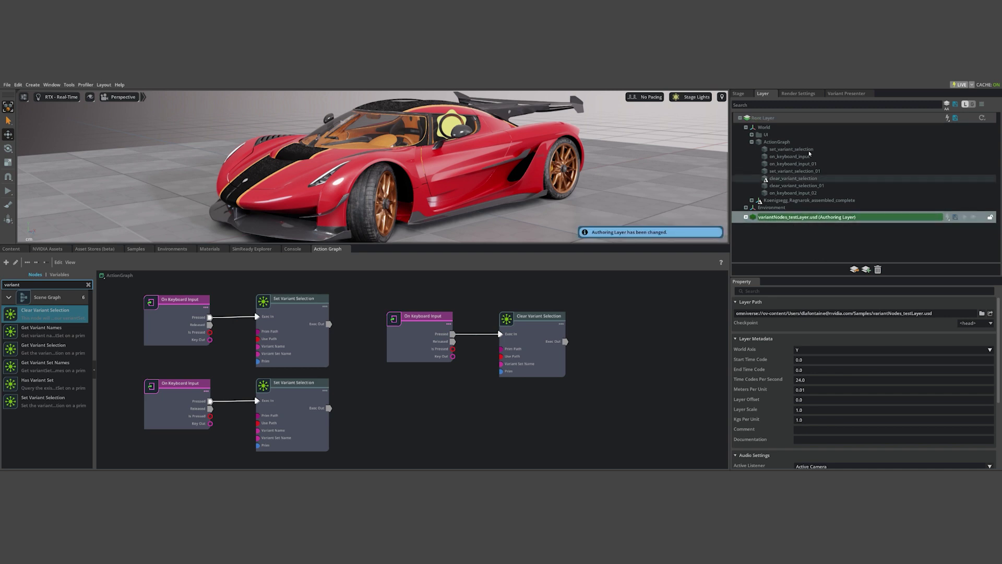
Set Paint_Color to Light_Blue on that sublayer, then make Root Layer authoring again.
left_click(846, 94)
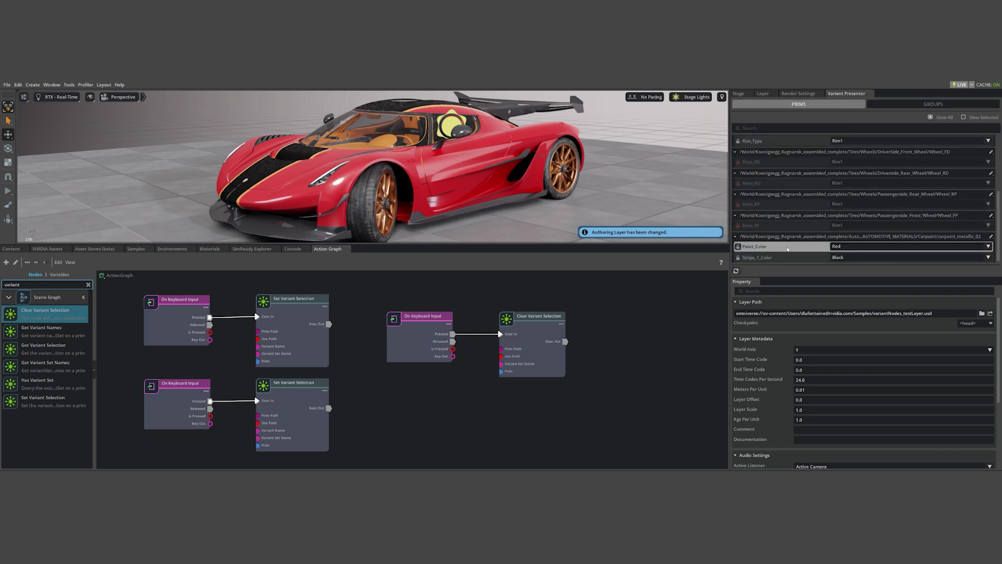
left_click(846, 246)
left_click(846, 262)
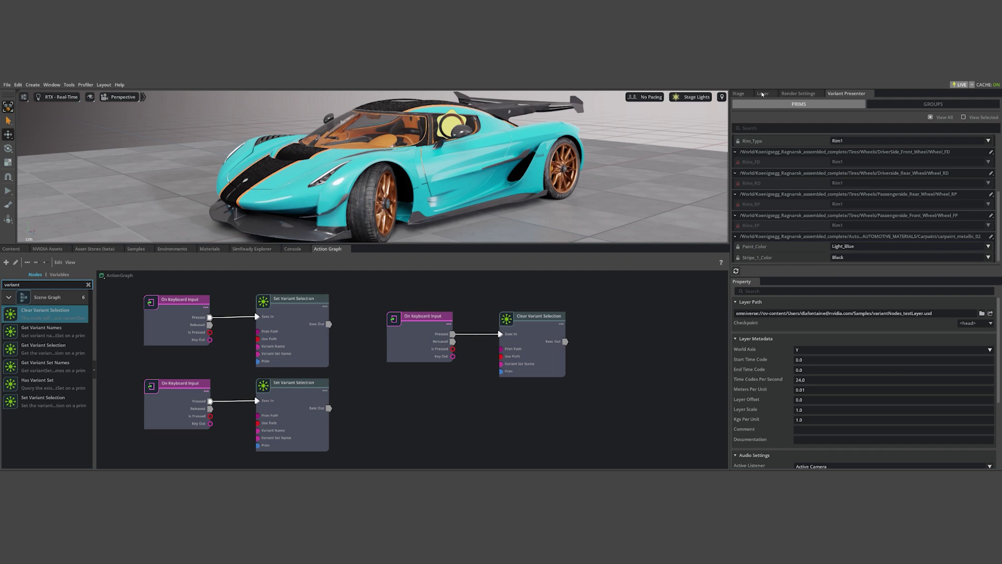
left_click(762, 93)
double_click(783, 118)
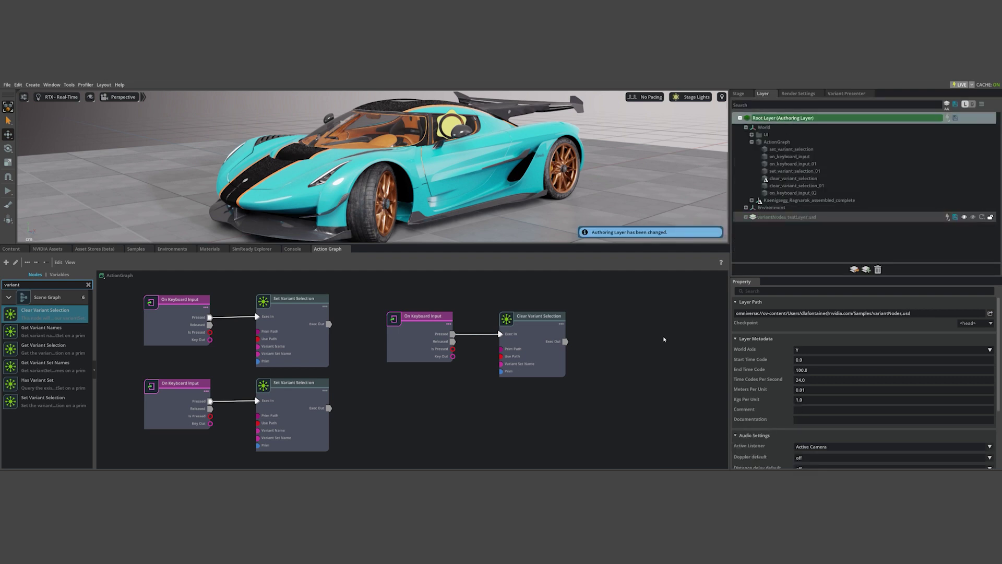
Press the A, B and C keys to cycle the car through its paint variants.
key("a")
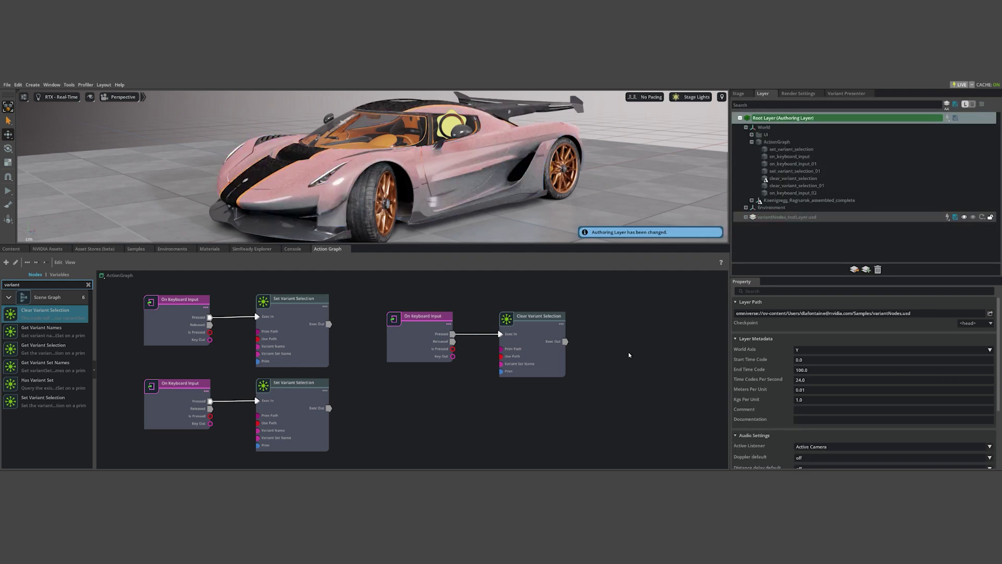
key("c")
key("b")
key("c")
key("a")
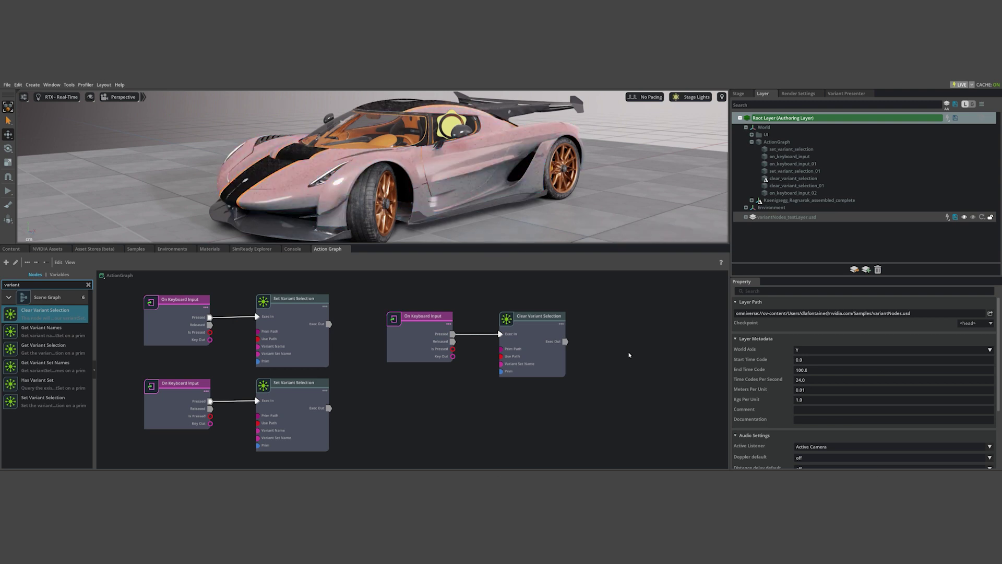
key("c")
key("b")
key("a")
key("b")
key("c")
Pick a different Paint_Color variant name on the top Set Variant Selection node.
left_click(293, 334)
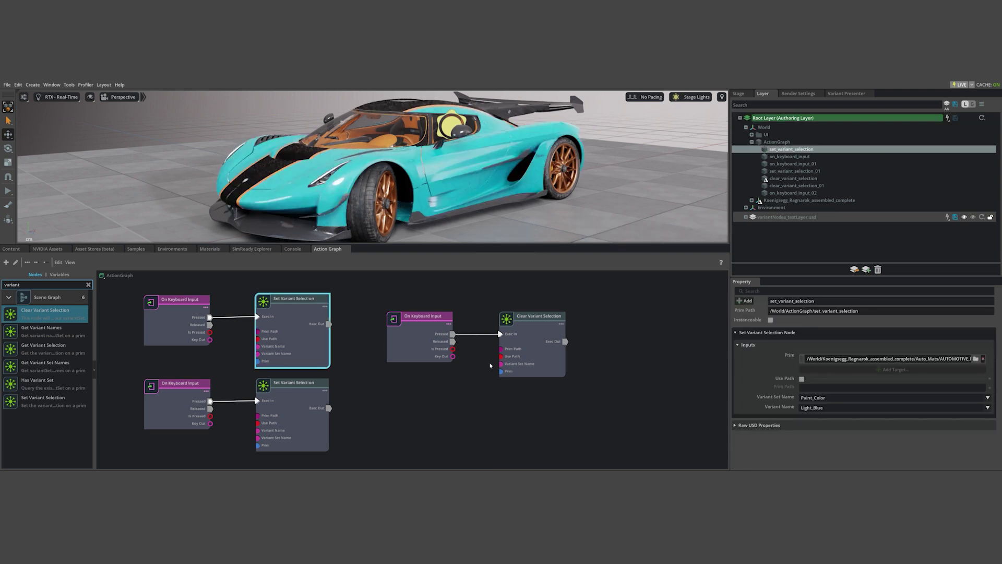
left_click(818, 408)
left_click(809, 439)
left_click(650, 372)
Press A, C, A and B again to check the new paint assignments.
key("a")
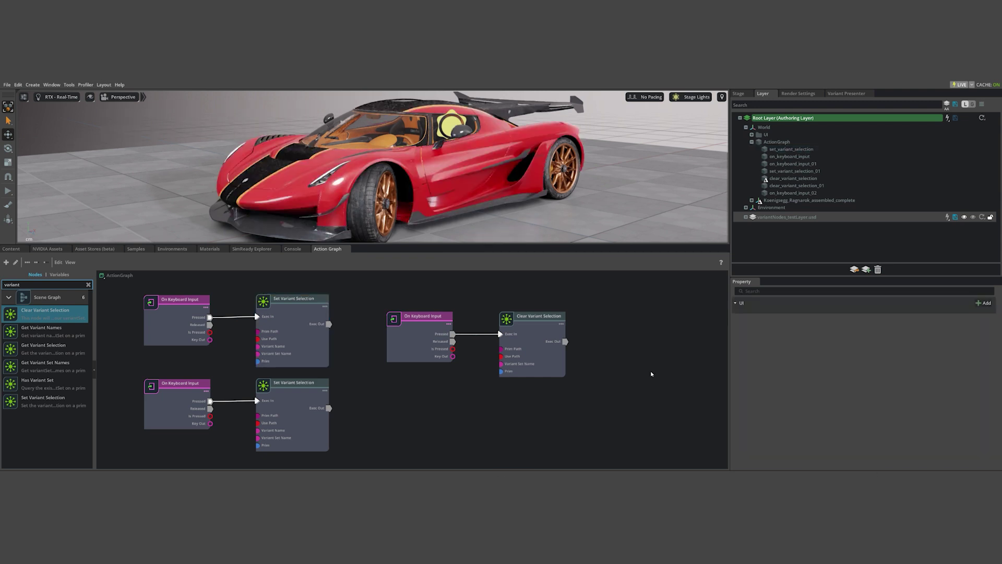
key("c")
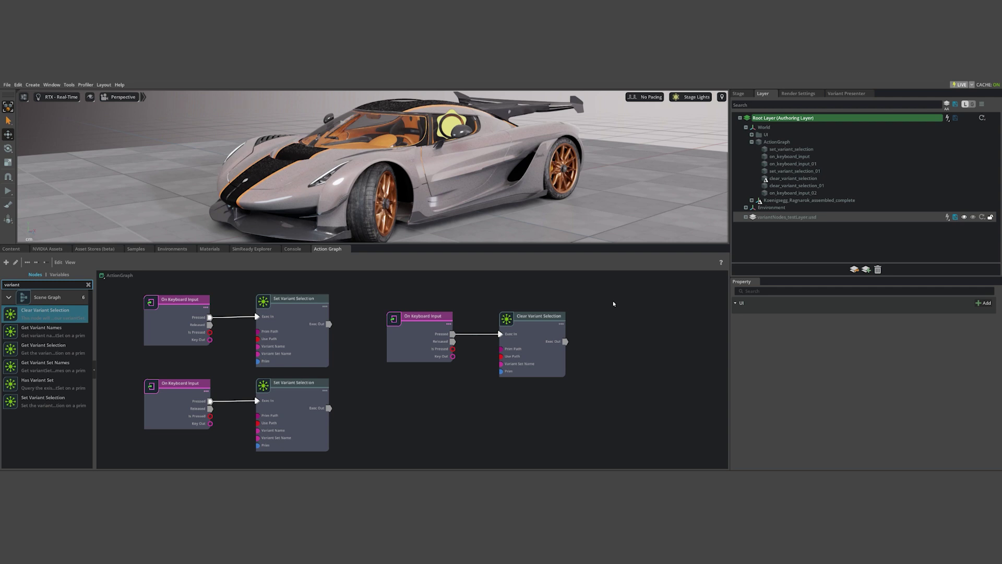
key("a")
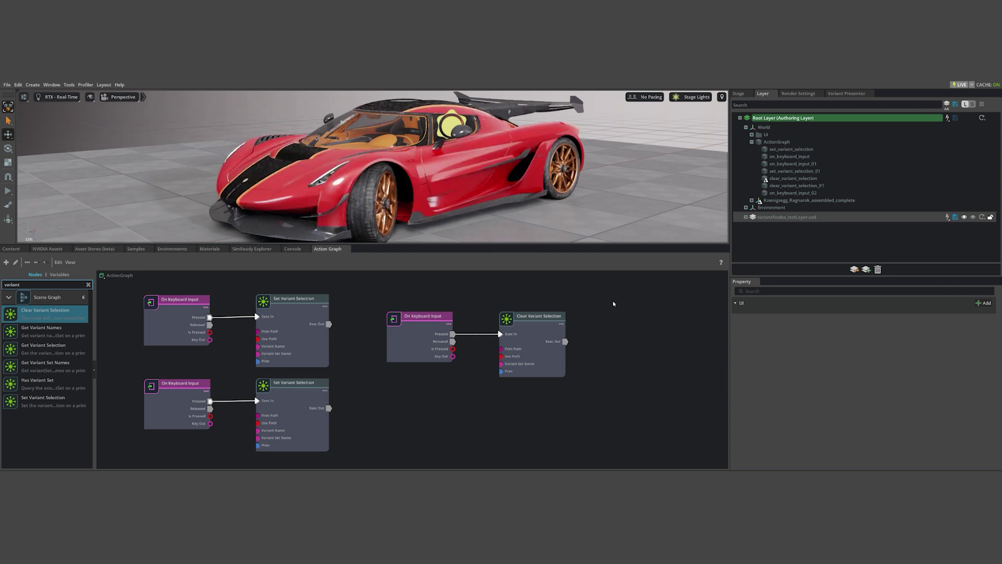
key("b")
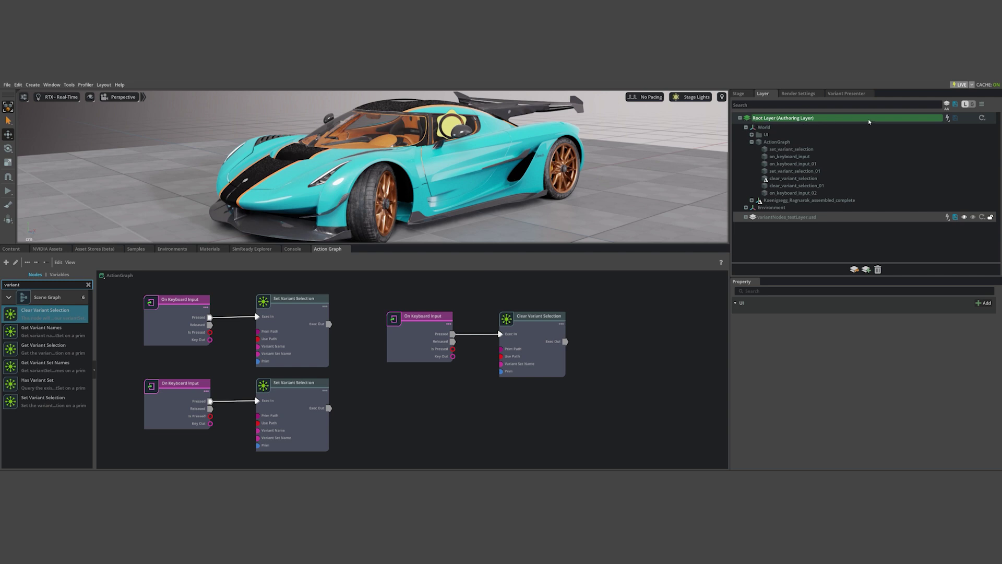
left_click(746, 128)
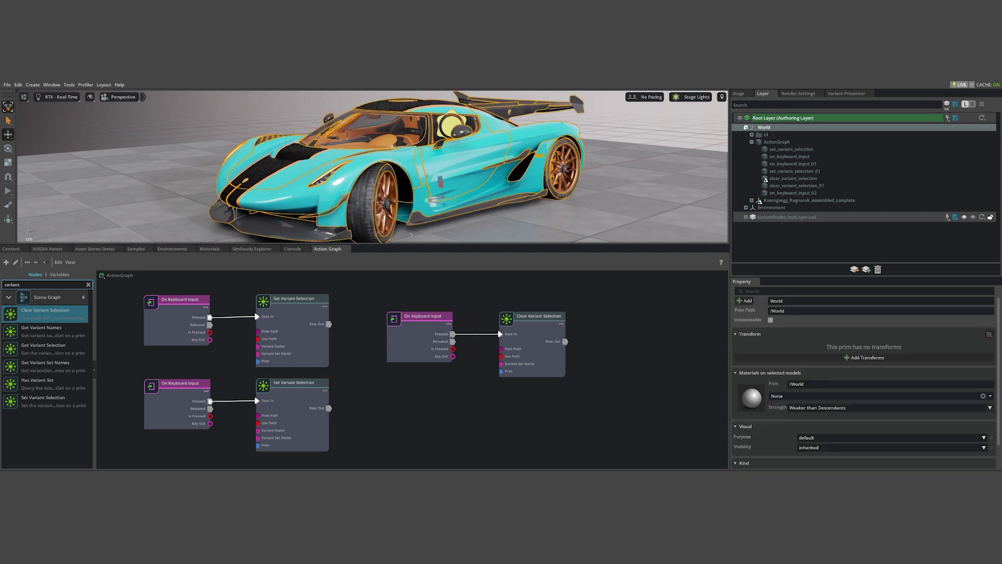
Collapse World in the layer tree and view variantNodes_testLayer.usd's layer properties.
left_click(746, 127)
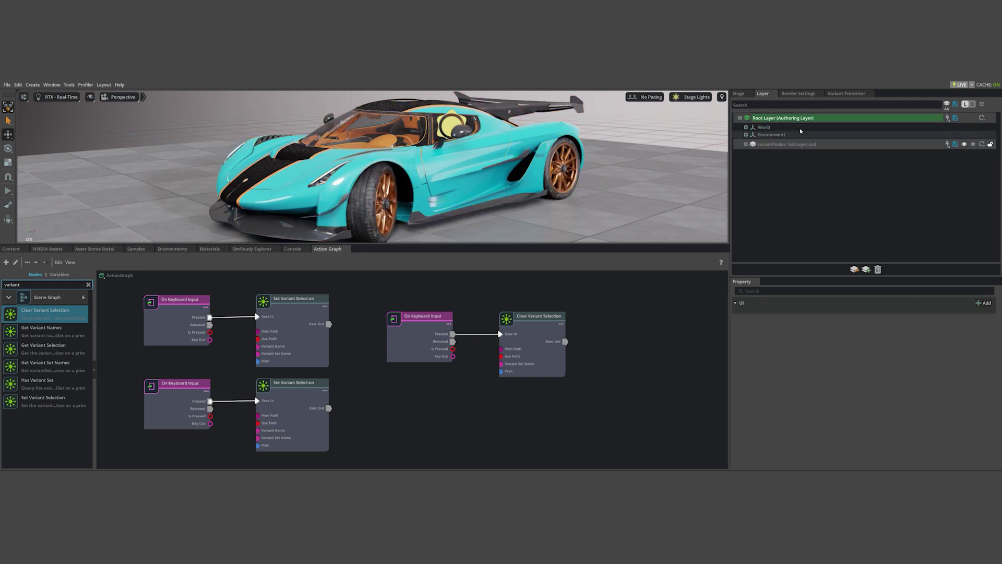
left_click(812, 145)
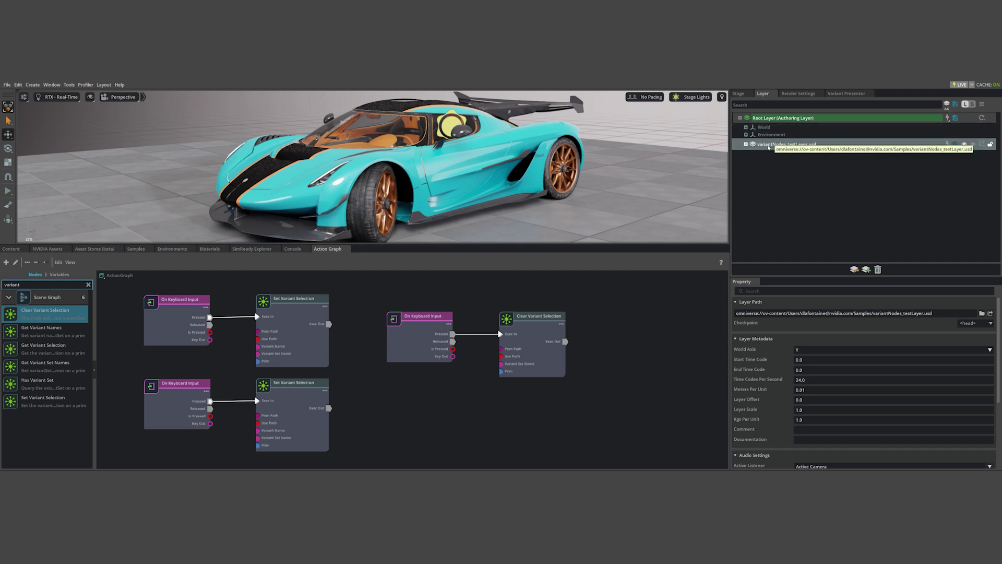
left_click(554, 324)
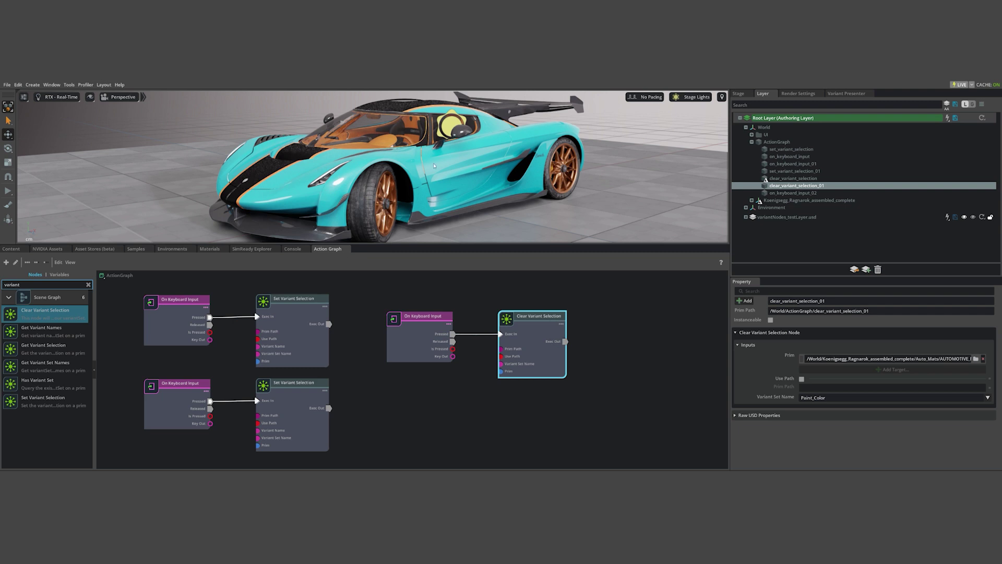
Select the Koenigsegg_Ragnarok_assembled_complete prim and scroll its properties to the References asset path.
left_click(739, 94)
left_click(800, 126)
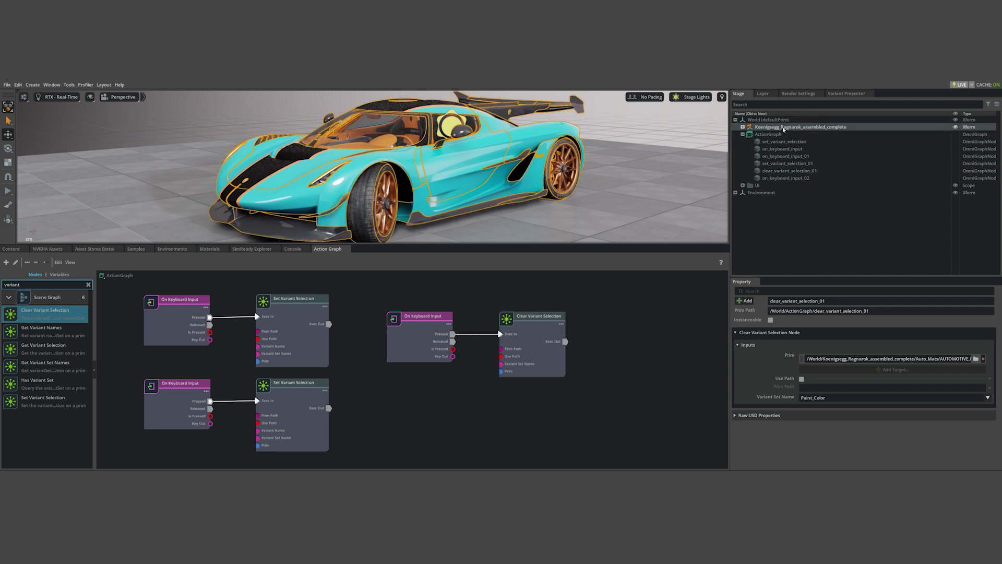
scroll(898, 376, "down", 3)
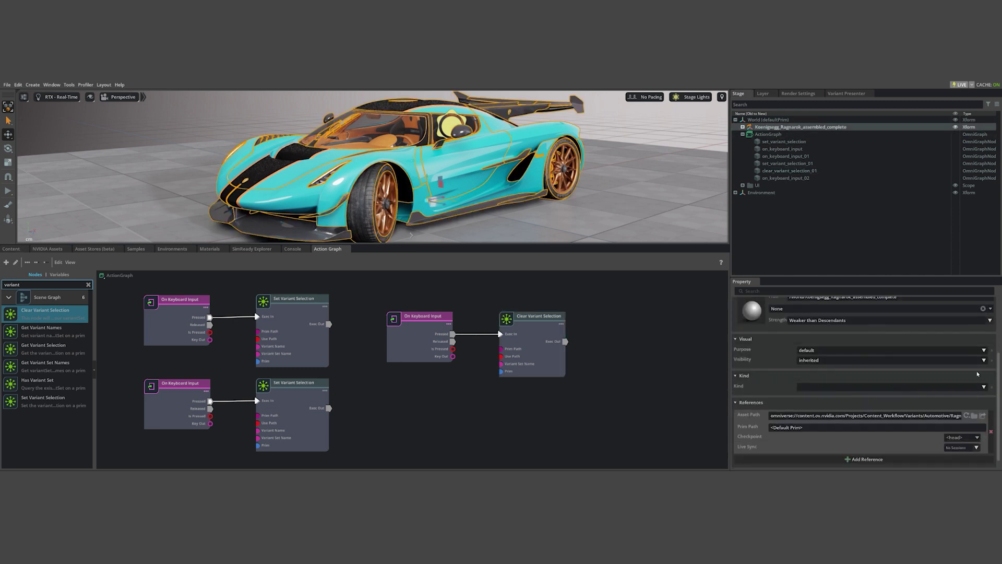
left_click(980, 416)
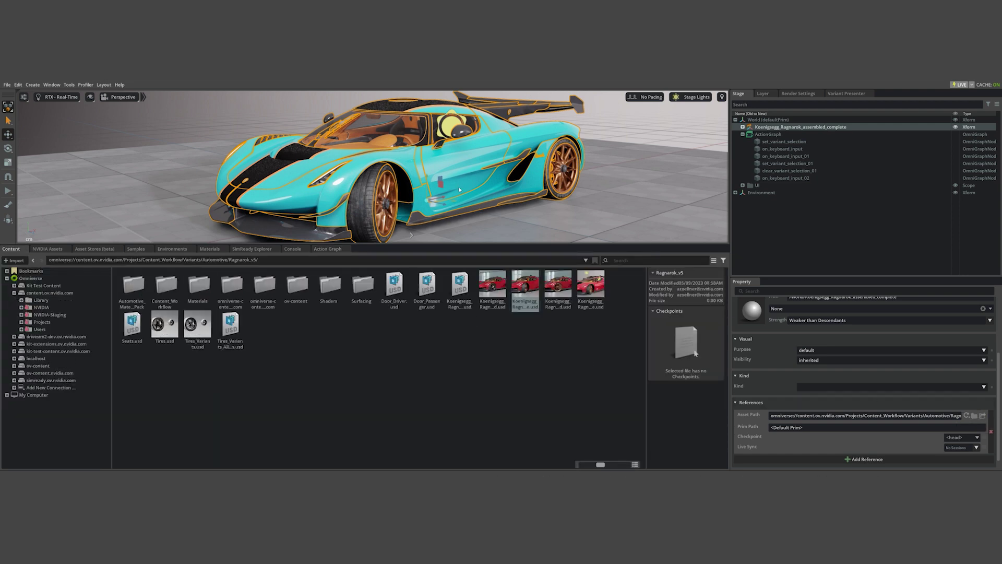
Drag a second Koenigsegg car from the Content browser into the viewport, frame it, and deselect.
left_click_drag(538, 285, 150, 191)
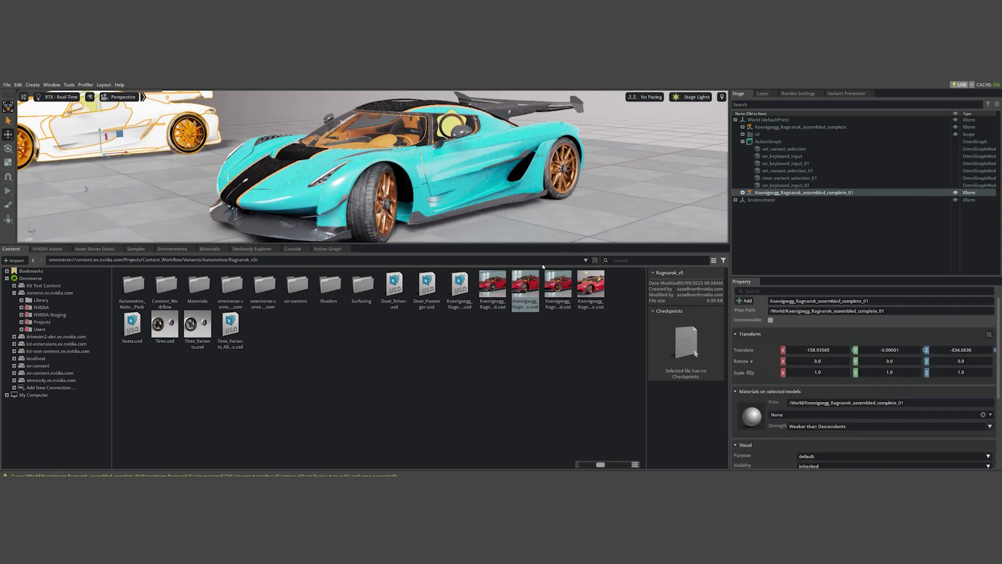
key("f")
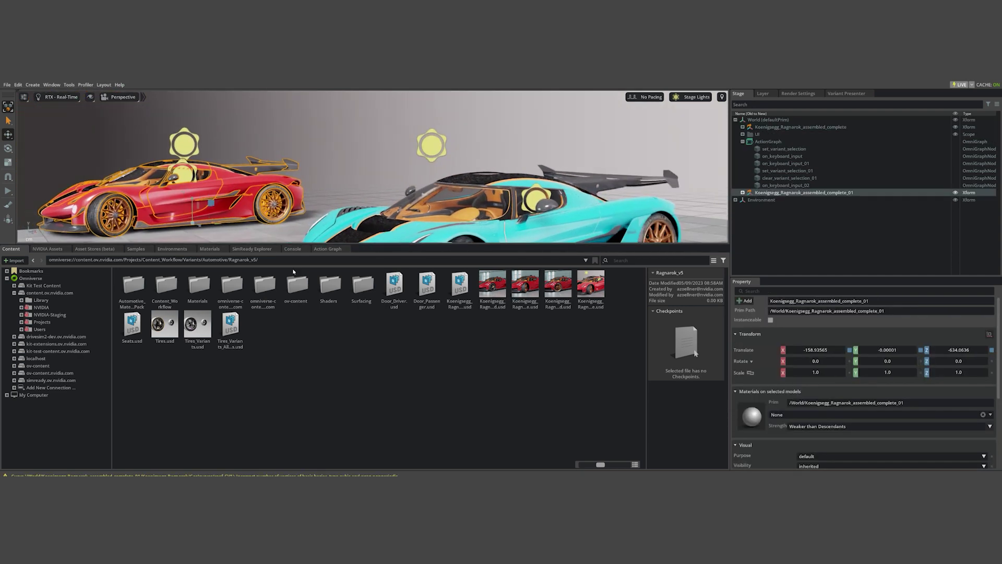
key("Escape")
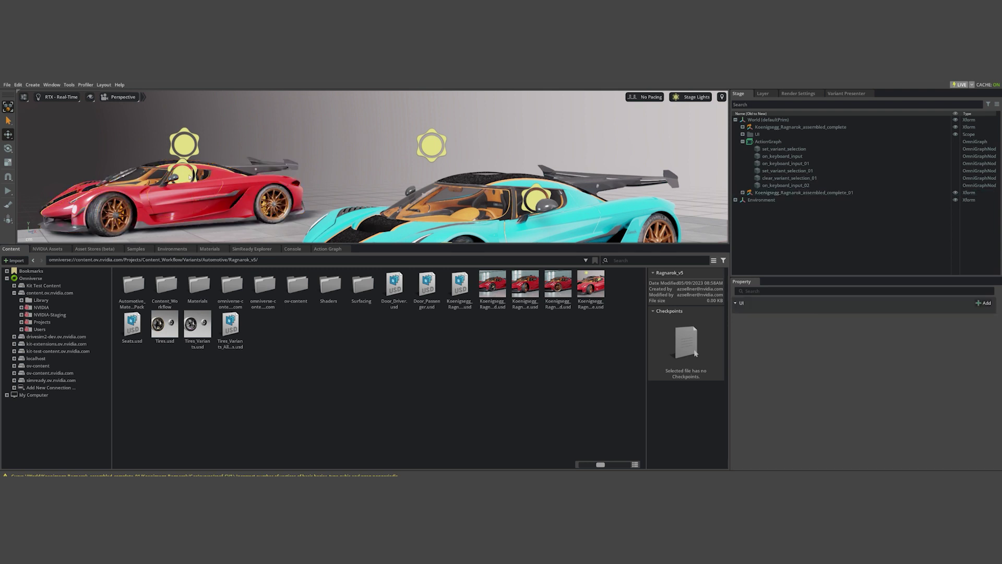
middle_click_drag(162, 199, 188, 193)
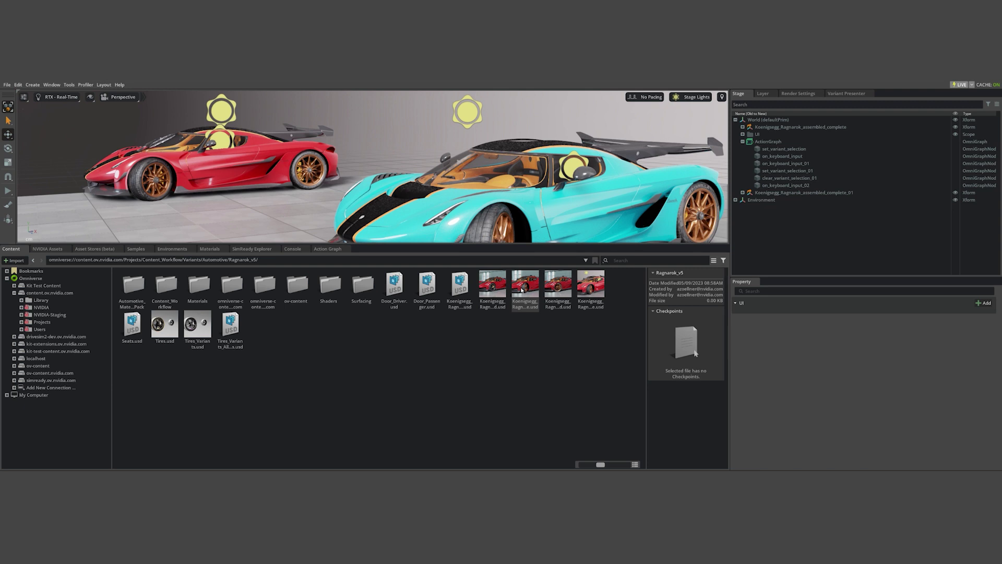
Check Koenigsegg_Ragnarok_assembled_complete_01 under World, then return to the Action Graph editor.
left_click(765, 93)
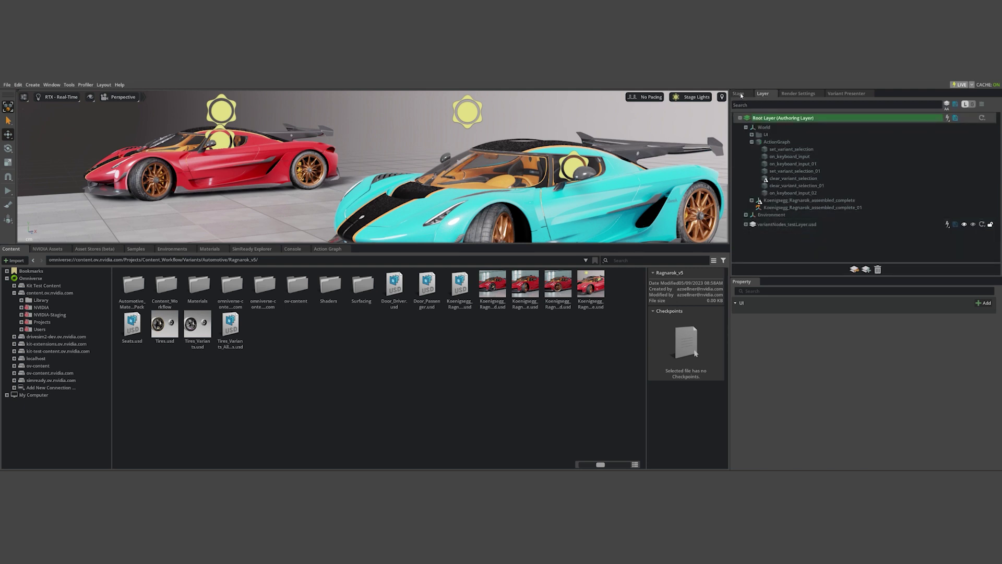
left_click(739, 94)
left_click(327, 248)
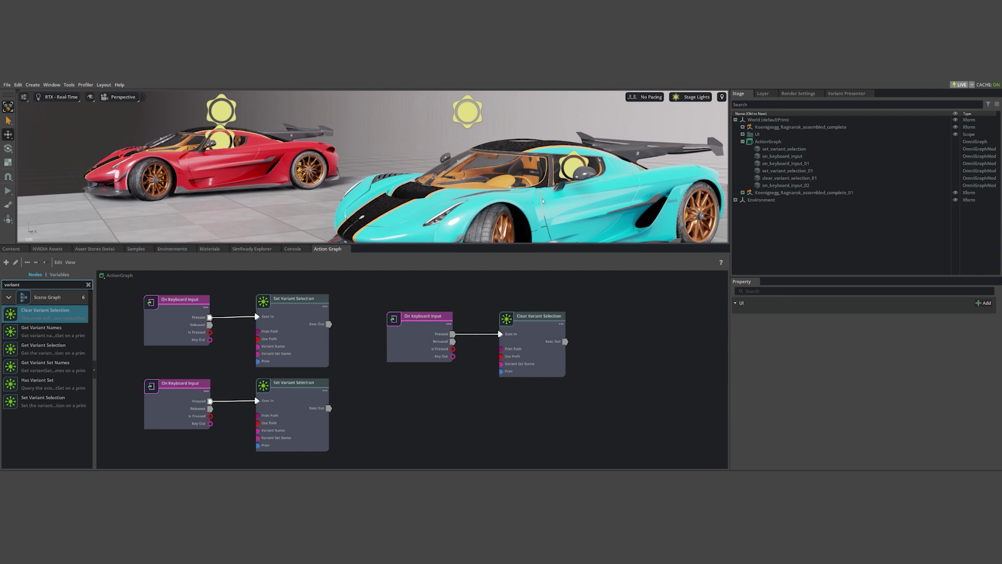
Select the Clear Variant Selection node to review its Paint_Color variant set input.
left_click(545, 329)
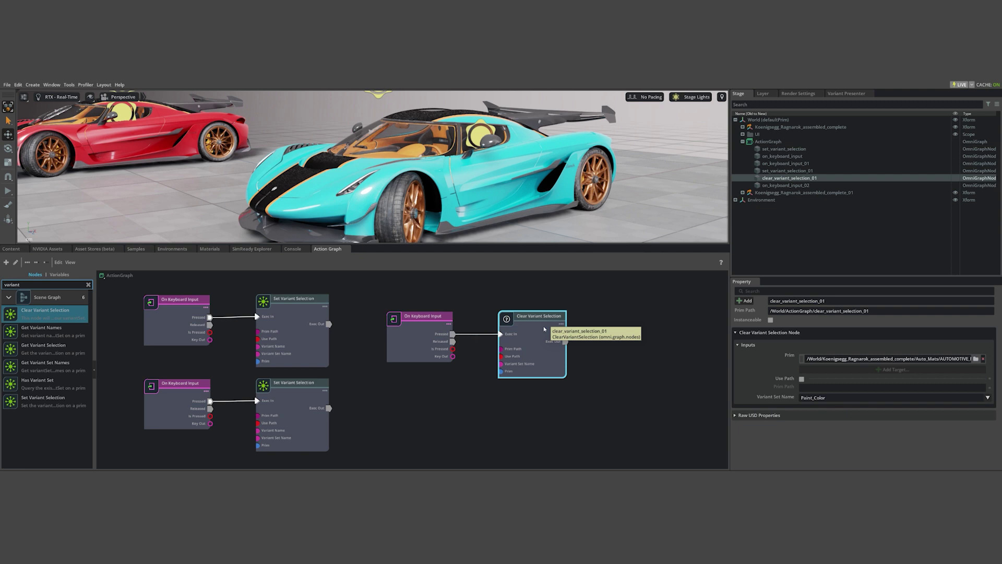